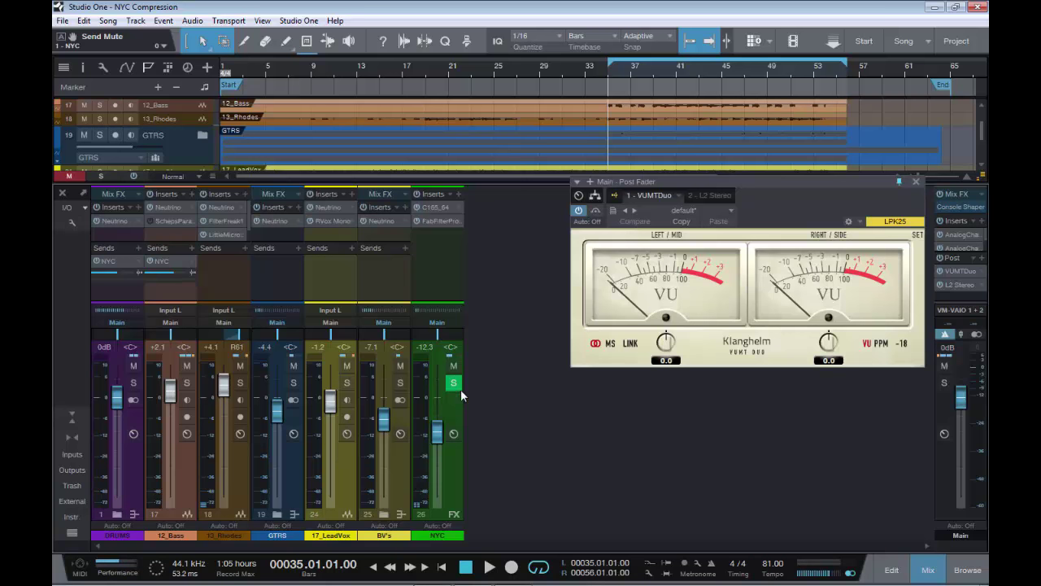
pyautogui.click(453, 365)
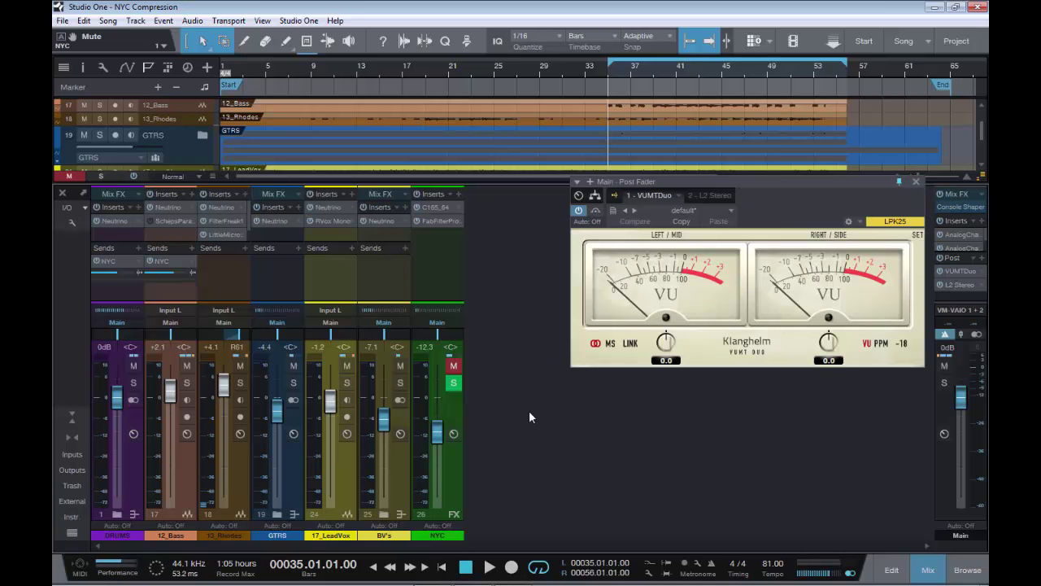
pyautogui.press('space')
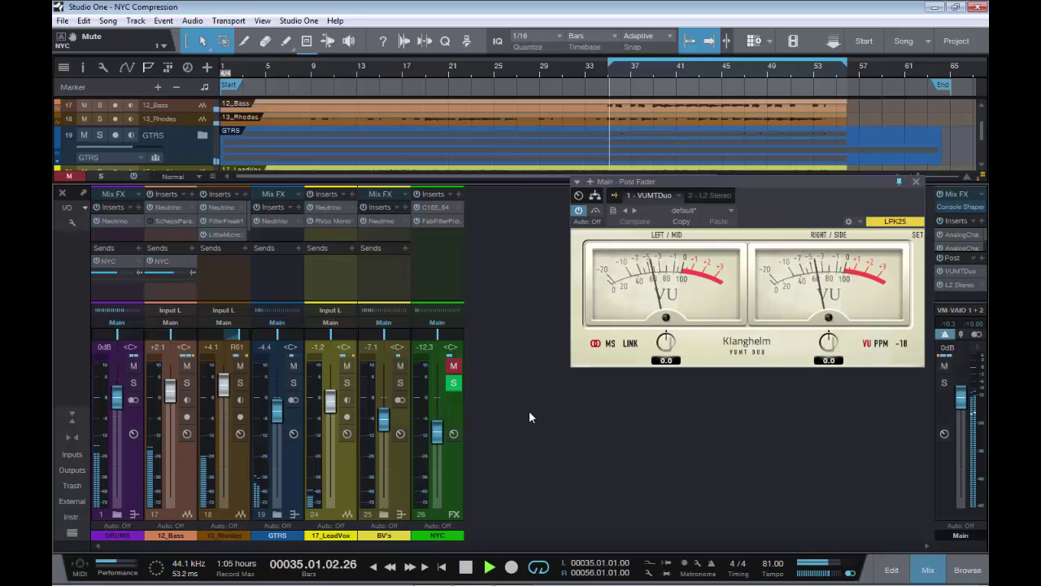
pyautogui.click(454, 365)
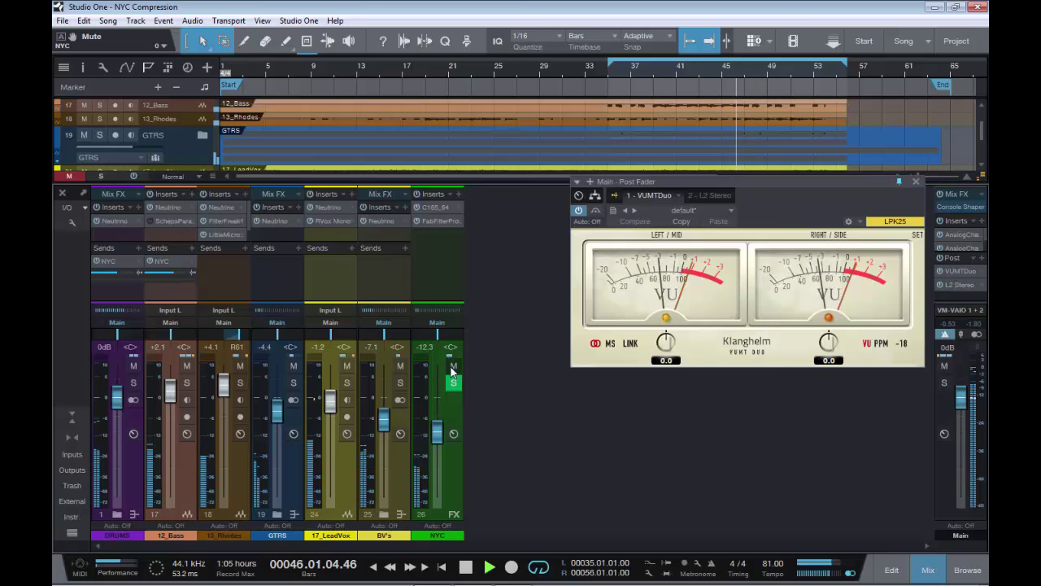
pyautogui.click(455, 367)
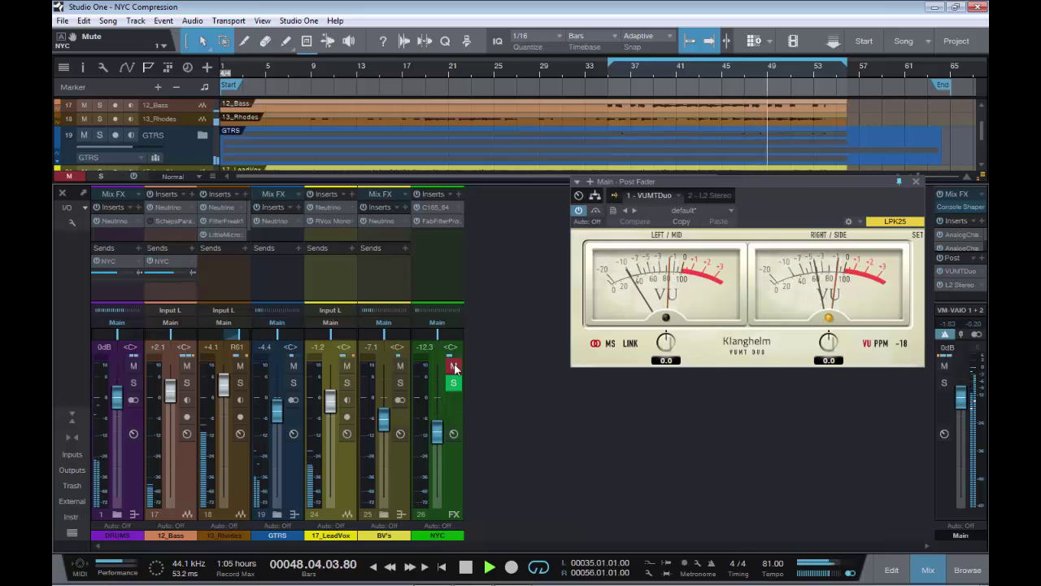
pyautogui.click(454, 366)
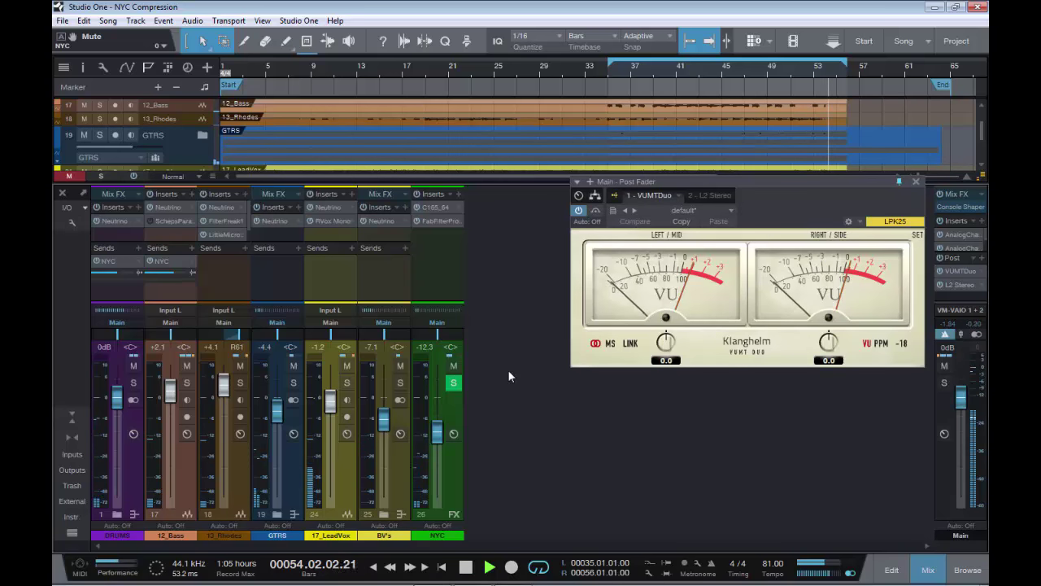
pyautogui.press('space')
pyautogui.press('KP_0')
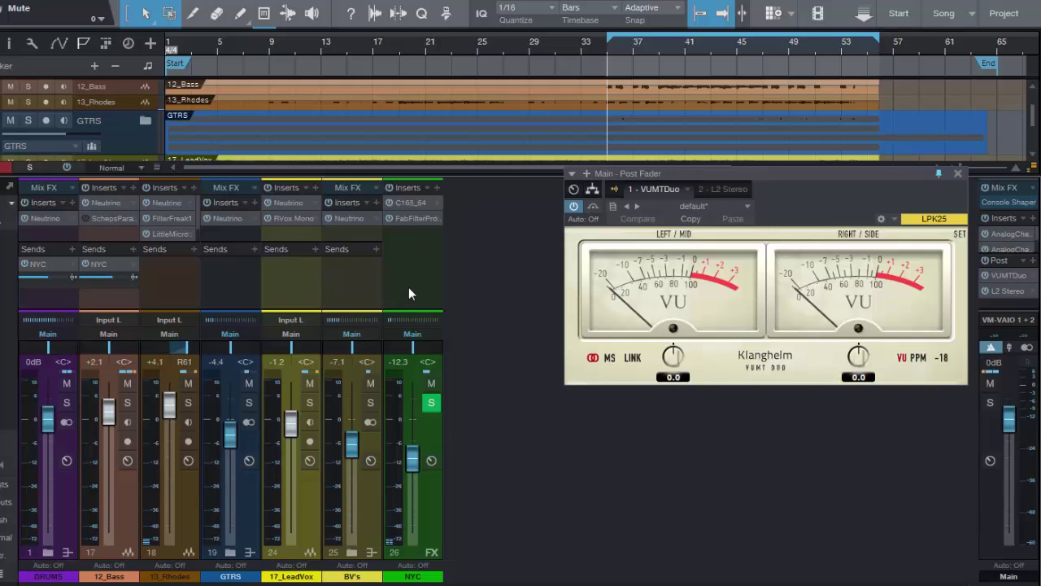
pyautogui.click(403, 202)
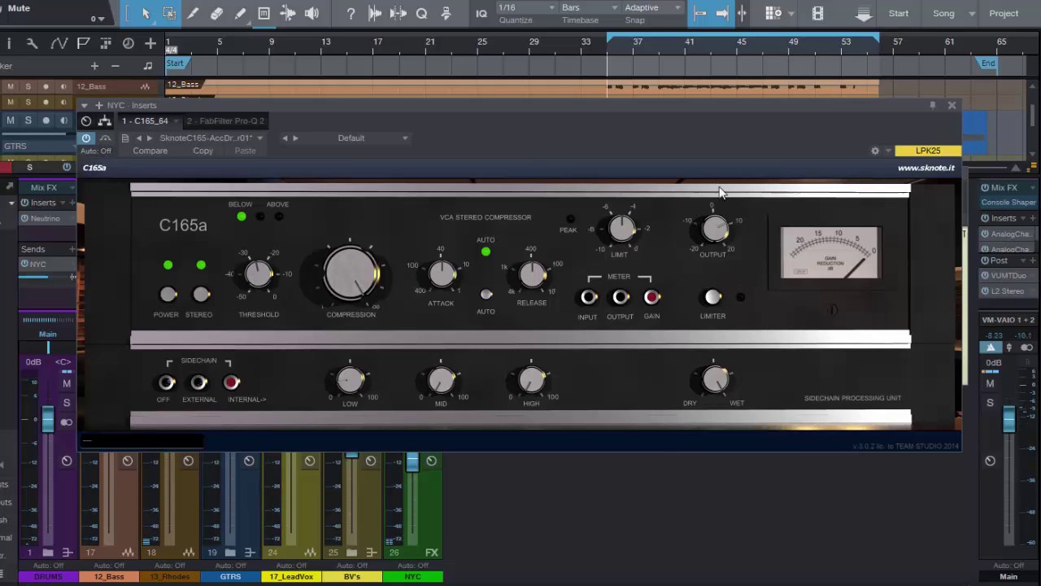
# Step: Close the compressor and open the NYC Pro-Q 2, showing its 100 Hz and 10 kHz shelf boosts
pyautogui.click(953, 110)
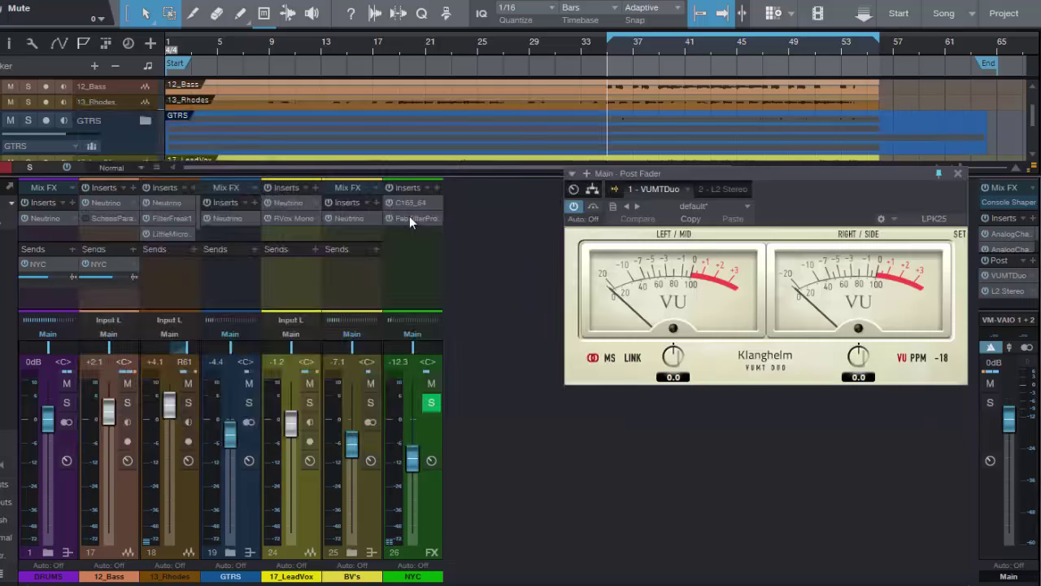
pyautogui.click(410, 216)
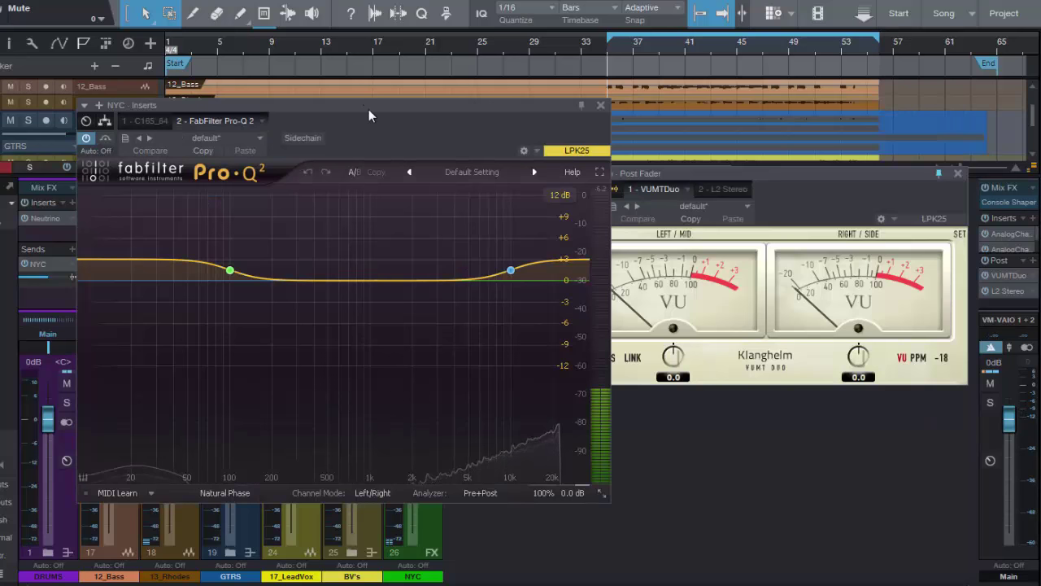
pyautogui.moveTo(237, 486)
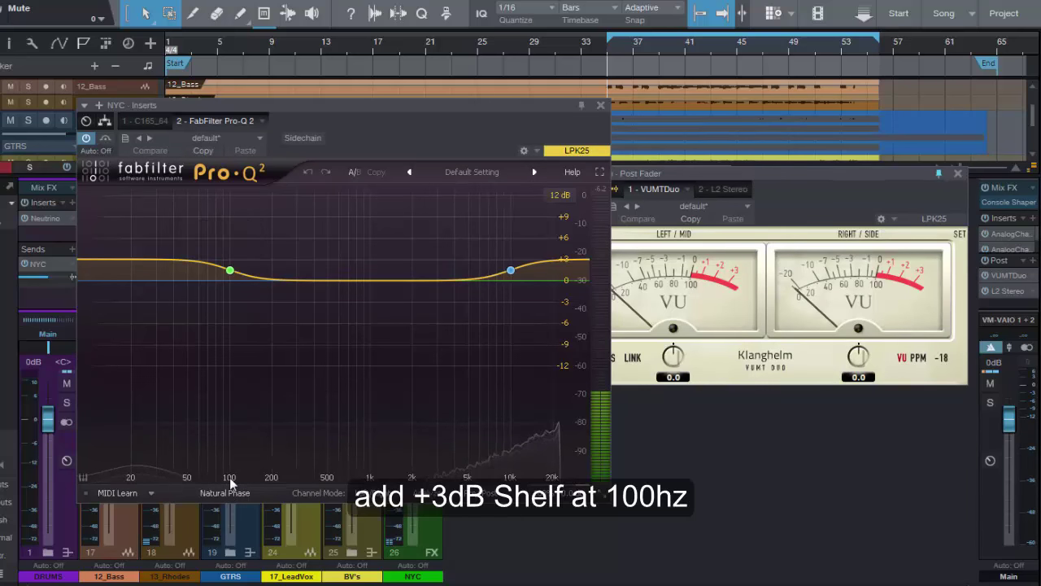
pyautogui.moveTo(231, 271)
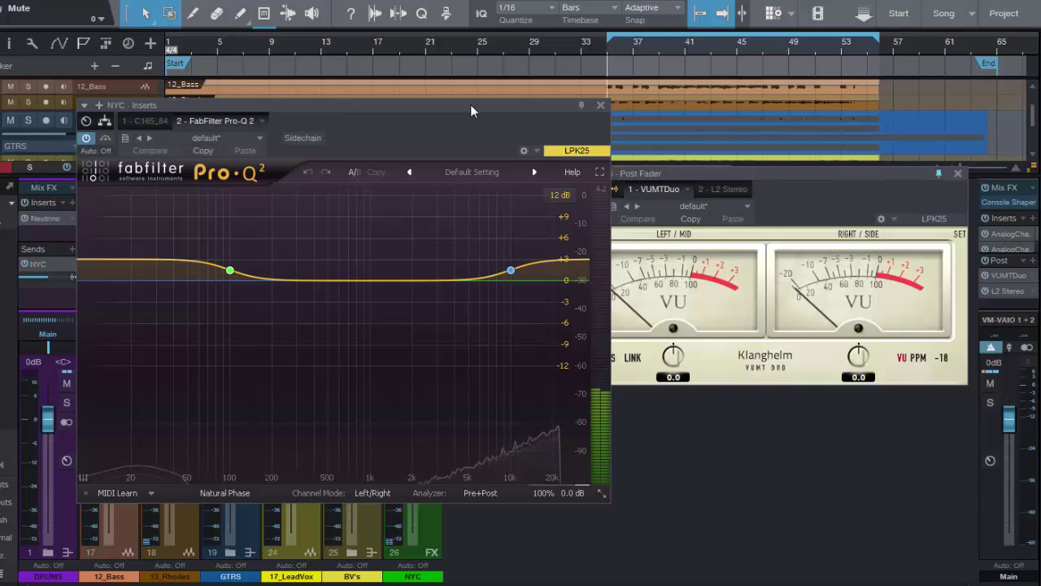
# Step: Solo the NYC channel, bypass its EQ, and raise its fader to -0.2 dB
pyautogui.moveTo(472, 104); pyautogui.dragTo(831, 89)
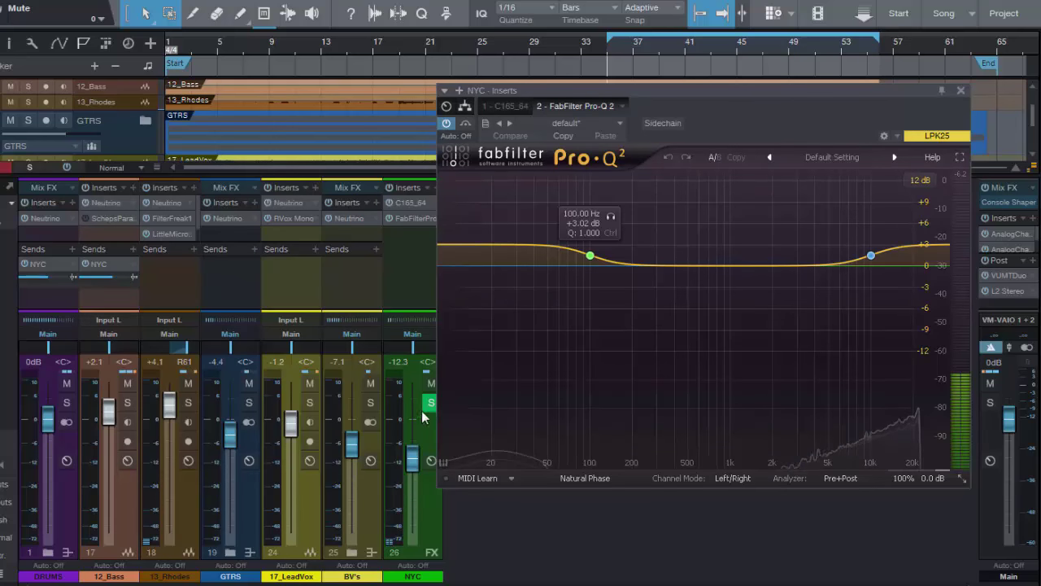
pyautogui.click(429, 406)
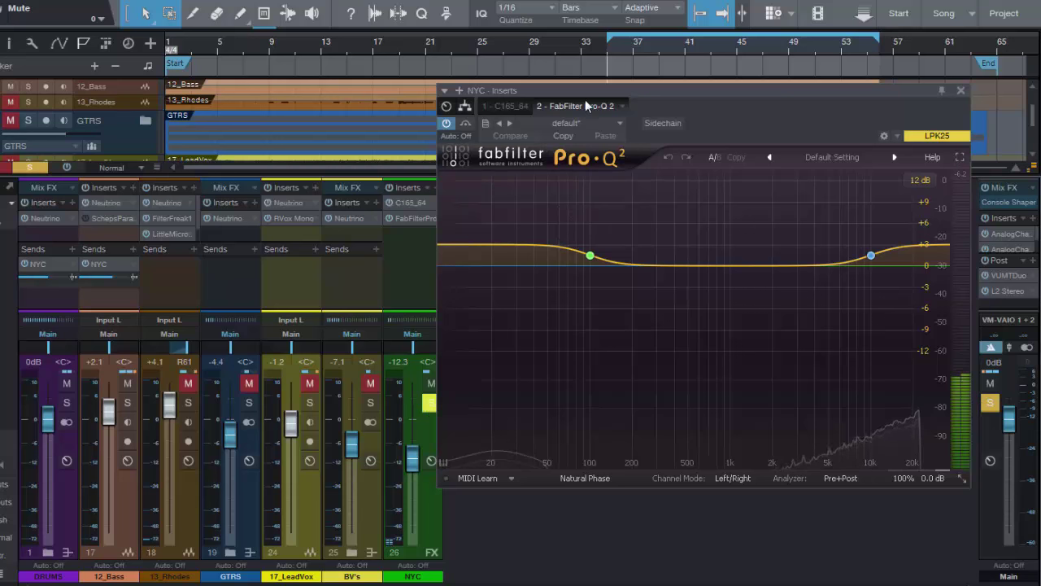
pyautogui.click(466, 124)
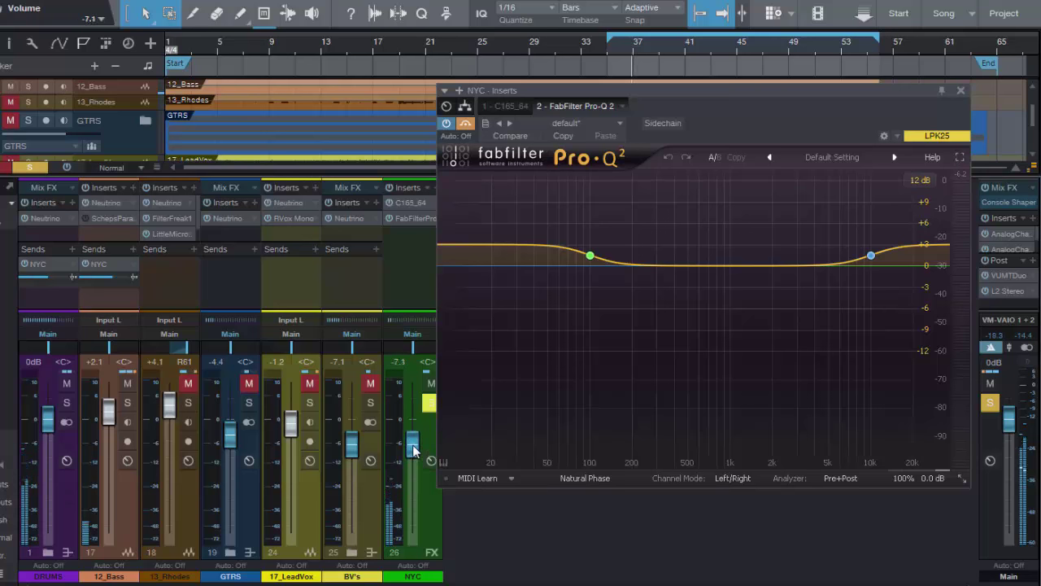
pyautogui.moveTo(413, 460); pyautogui.dragTo(415, 431)
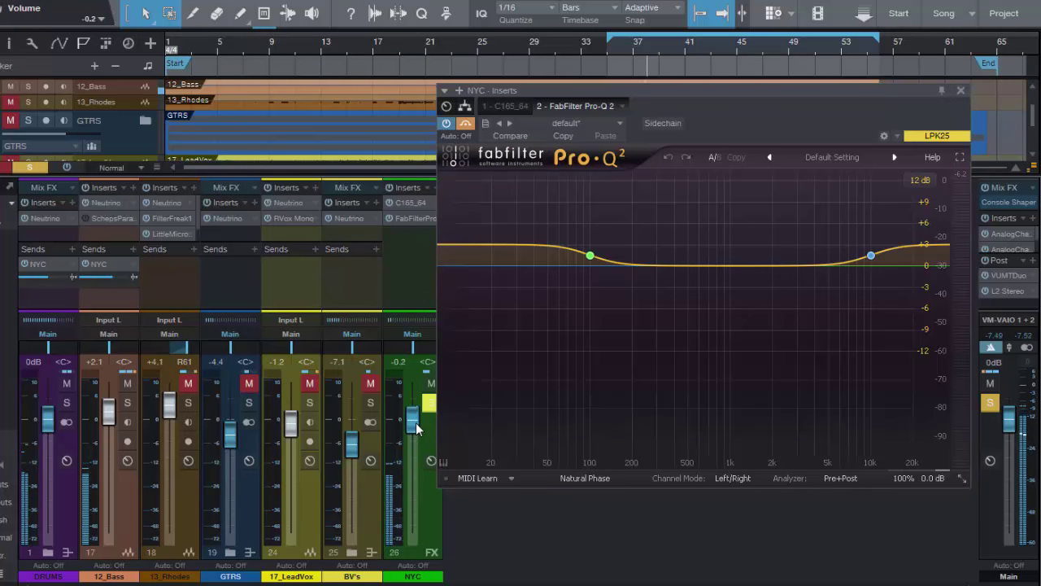
# Step: Compare the Pro-Q 2 active and bypassed, leaving the EQ switched on
pyautogui.click(466, 124)
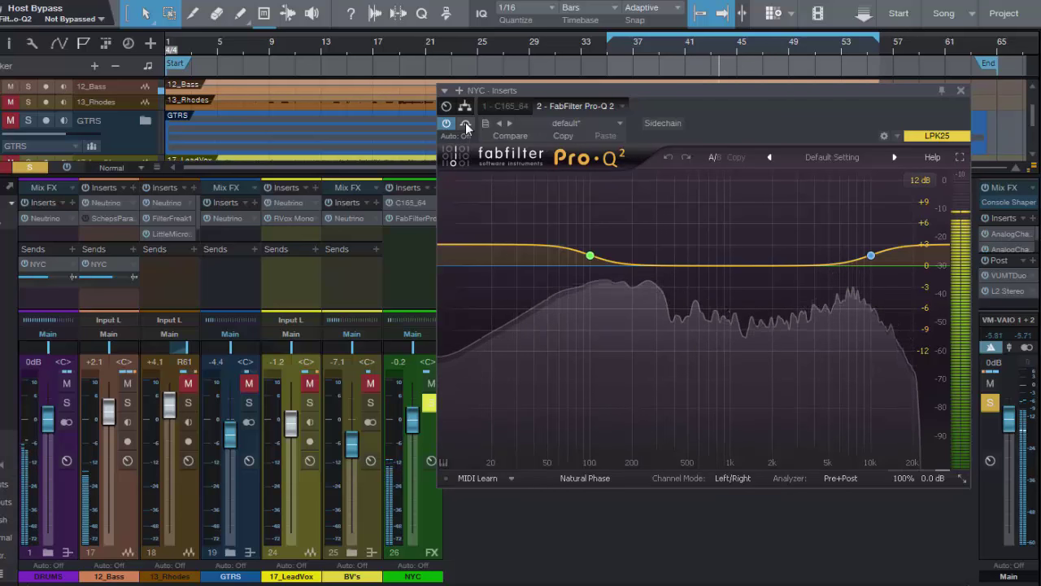
pyautogui.click(466, 124)
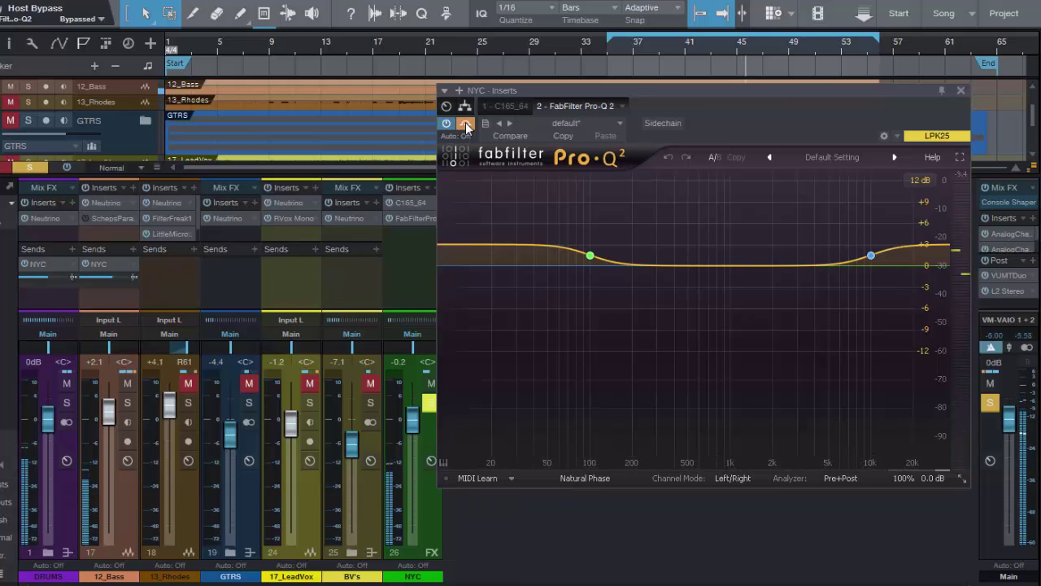
pyautogui.click(466, 124)
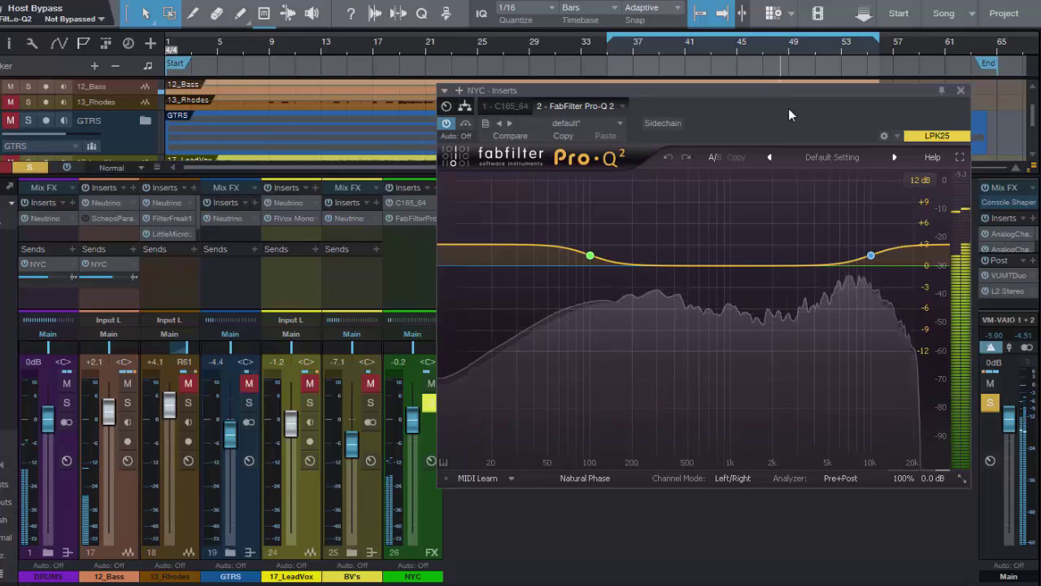
pyautogui.click(961, 91)
pyautogui.click(412, 201)
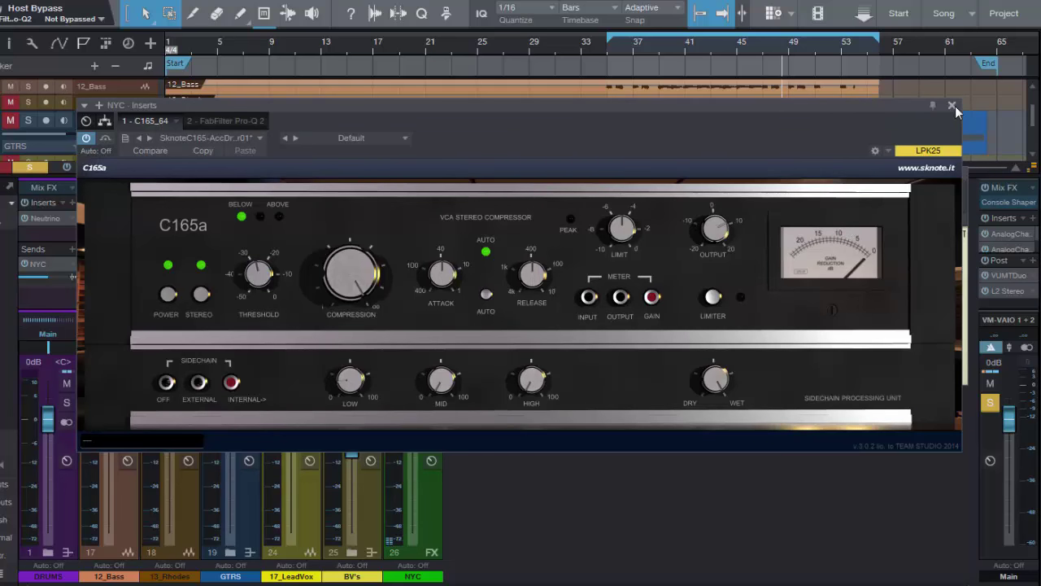
pyautogui.click(217, 121)
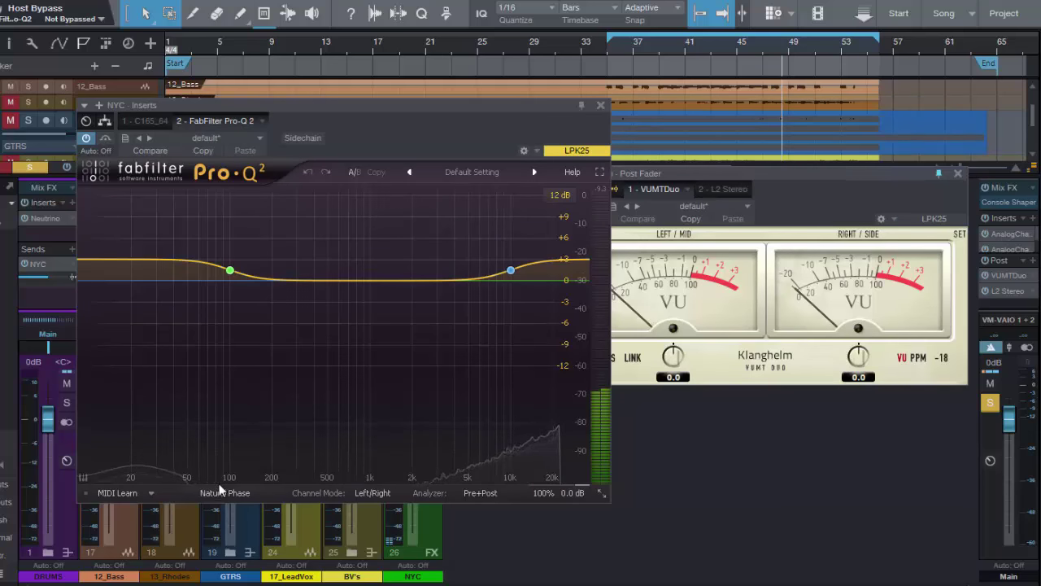
pyautogui.moveTo(230, 273)
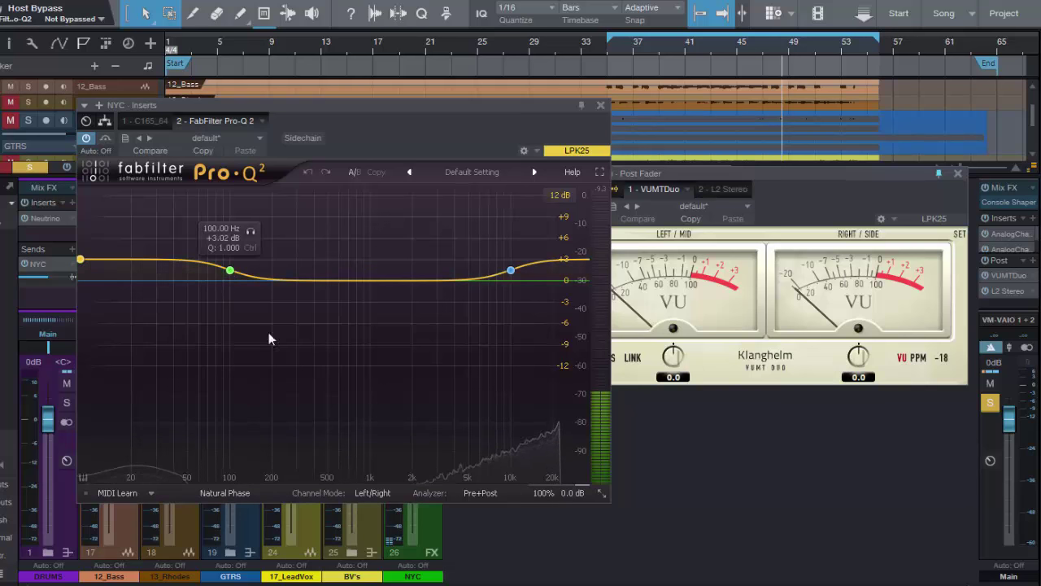
pyautogui.moveTo(510, 274)
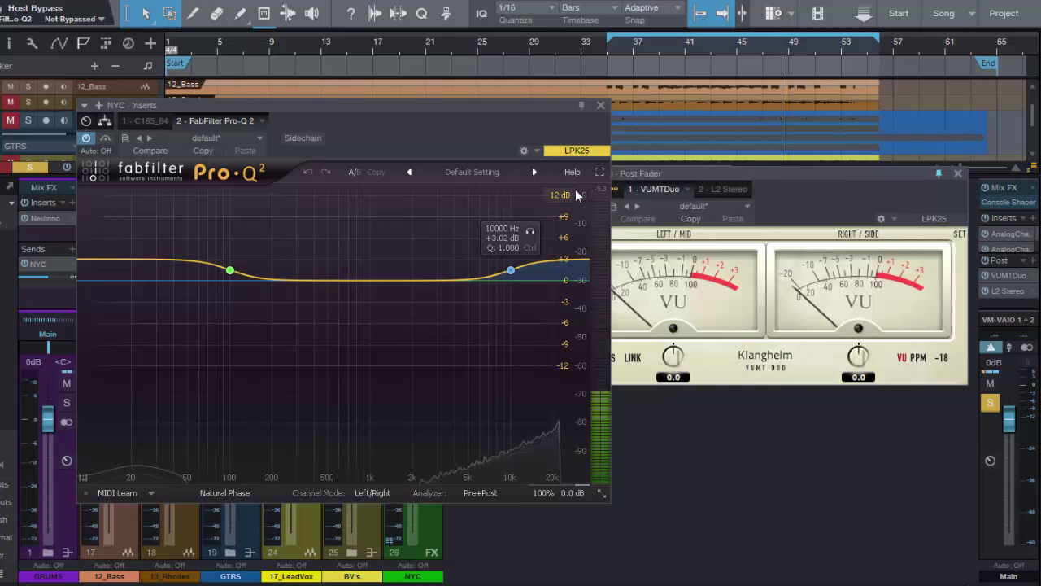
# Step: Close the Pro-Q 2 window, start playback, and unsolo NYC to hear the full mix
pyautogui.click(602, 106)
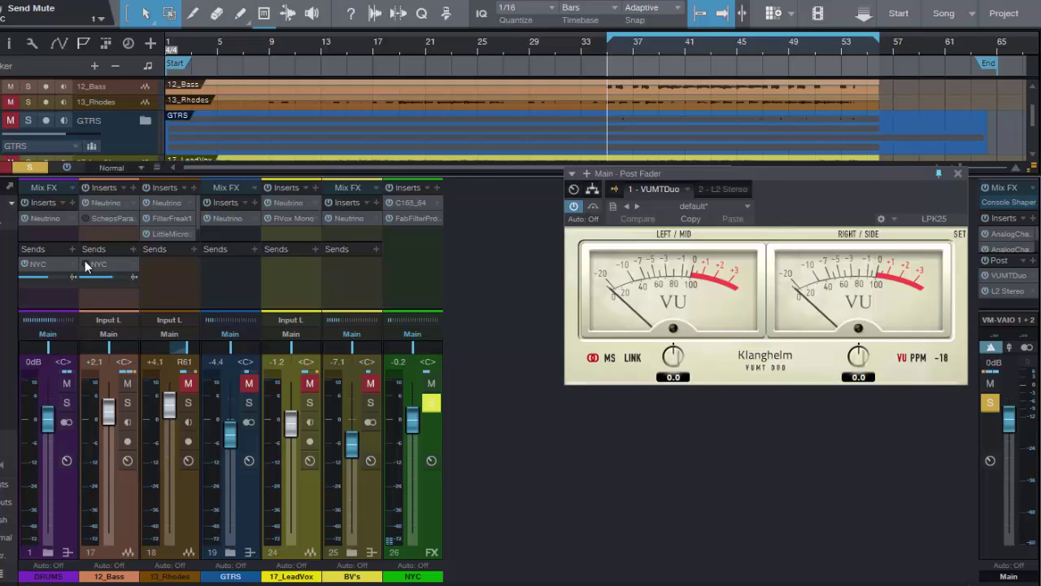
pyautogui.press('space')
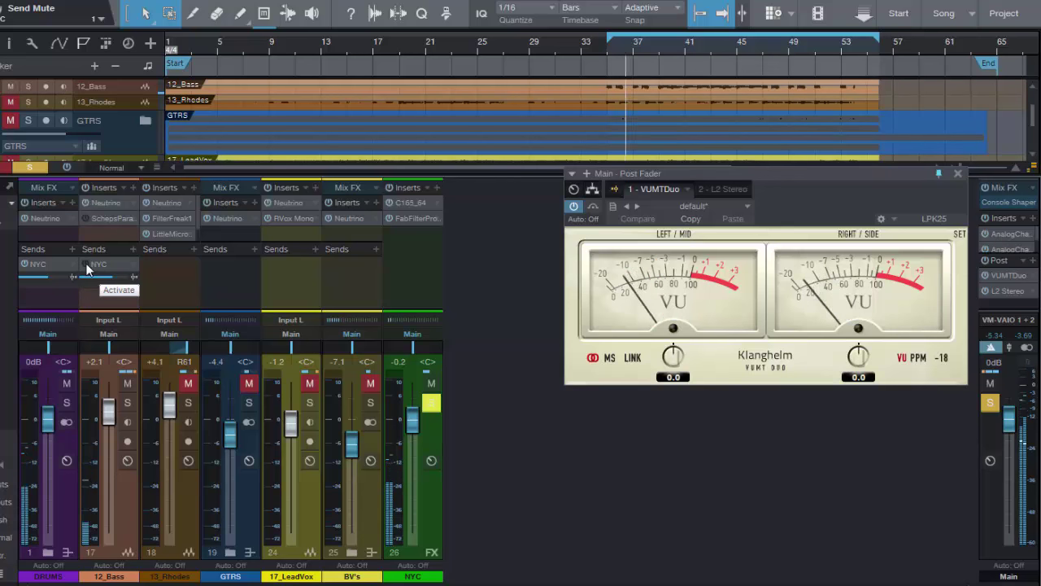
pyautogui.click(431, 404)
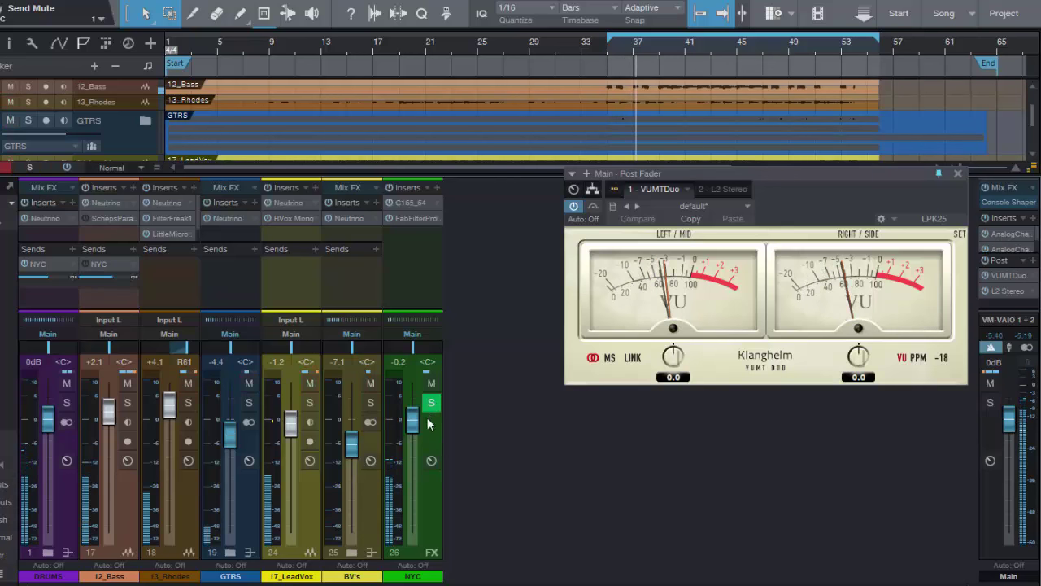
# Step: Switch the 12_Bass send to NYC on, off, then on again for comparison
pyautogui.click(85, 263)
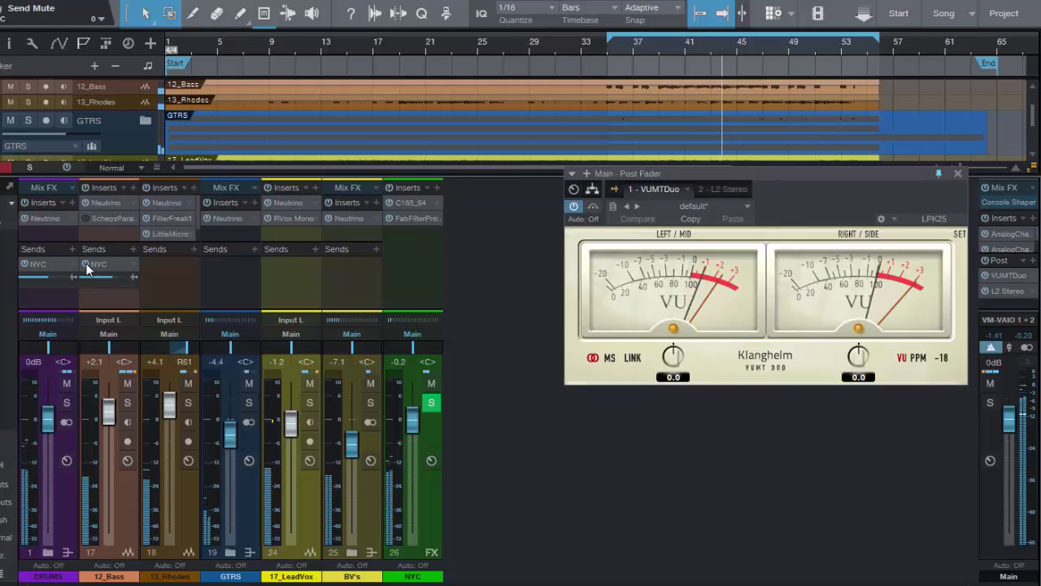
pyautogui.click(85, 264)
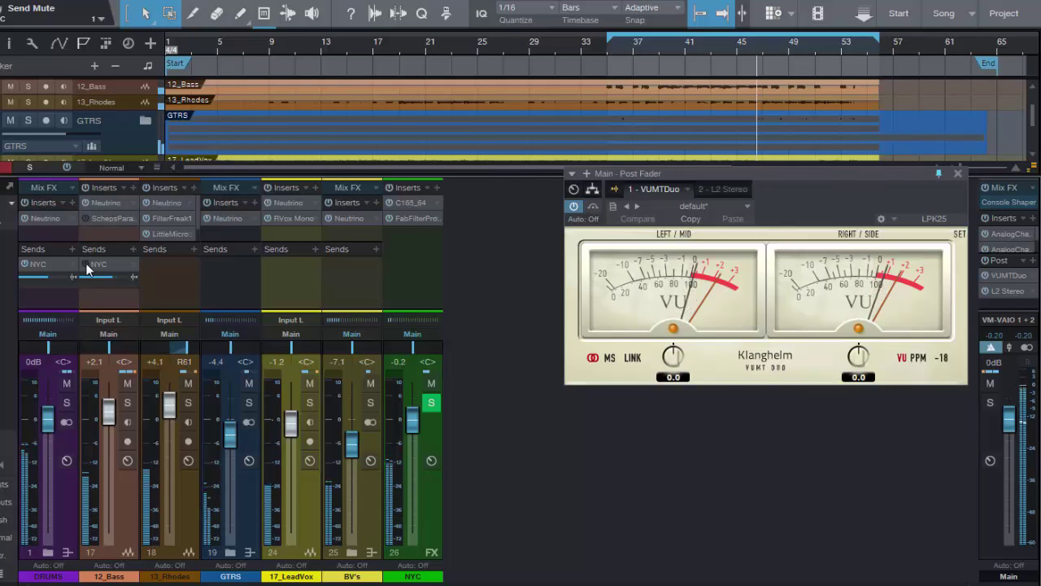
pyautogui.click(86, 263)
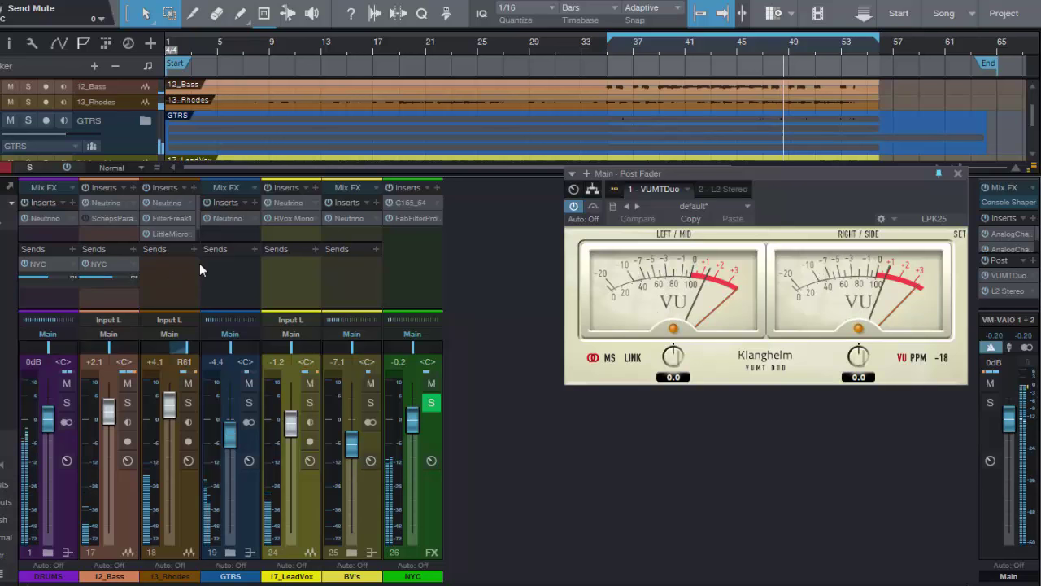
# Step: Solo NYC, pull its fader to -12.3 dB, then unsolo it and move the playhead back to around bar 35
pyautogui.click(432, 403)
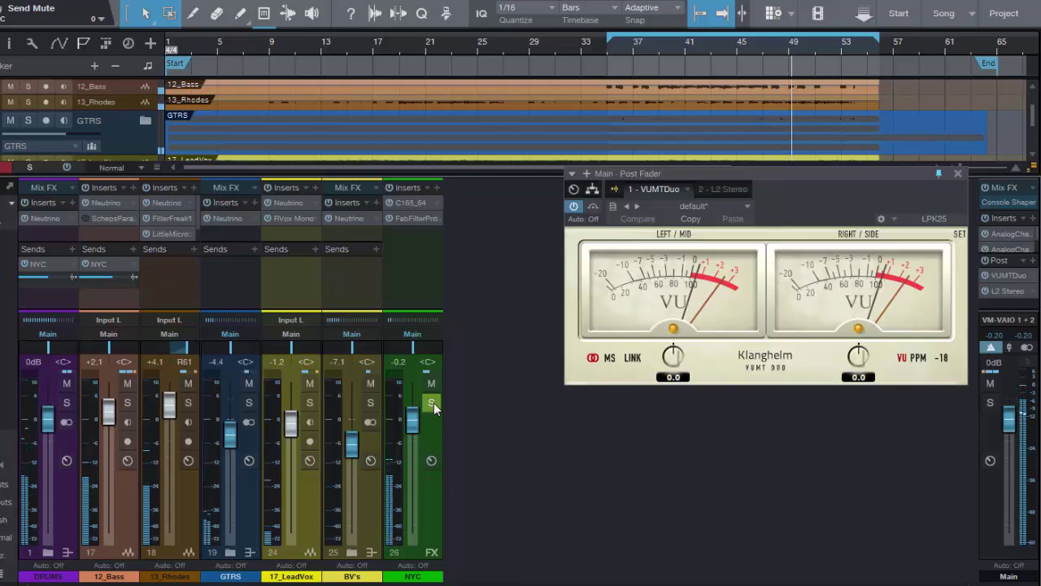
pyautogui.click(432, 403)
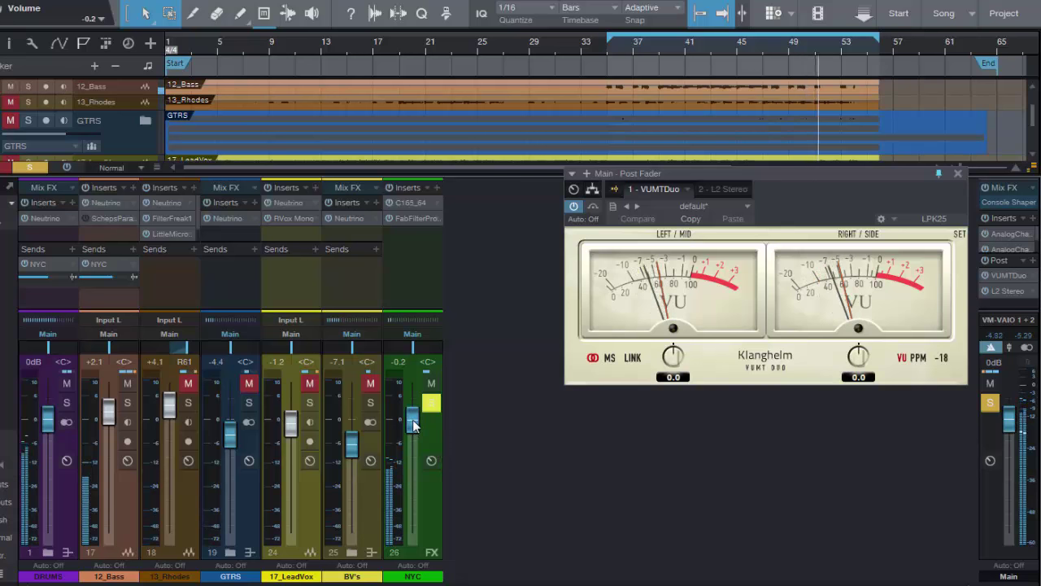
pyautogui.moveTo(413, 423); pyautogui.dragTo(409, 464)
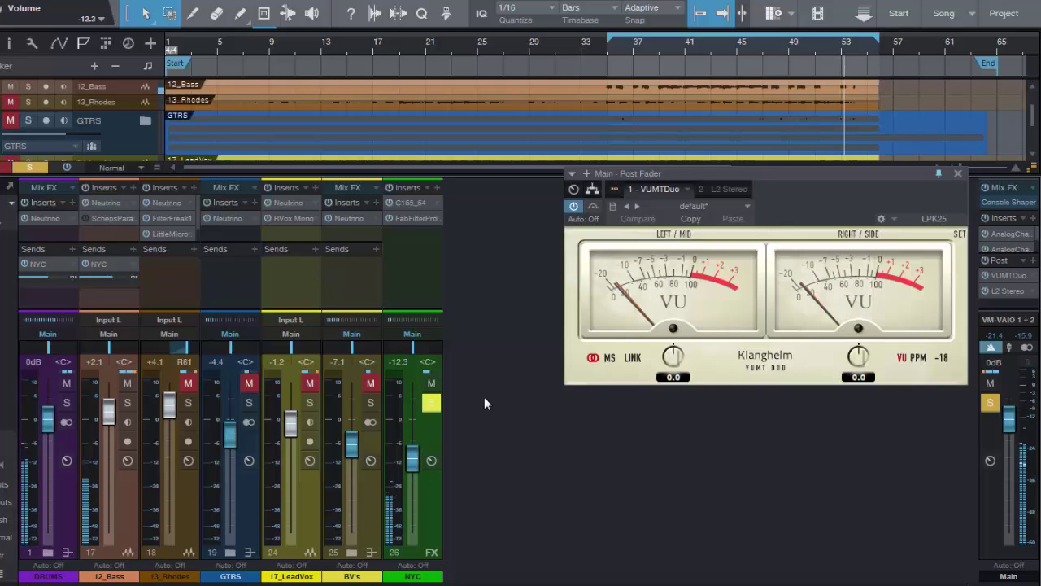
pyautogui.click(431, 402)
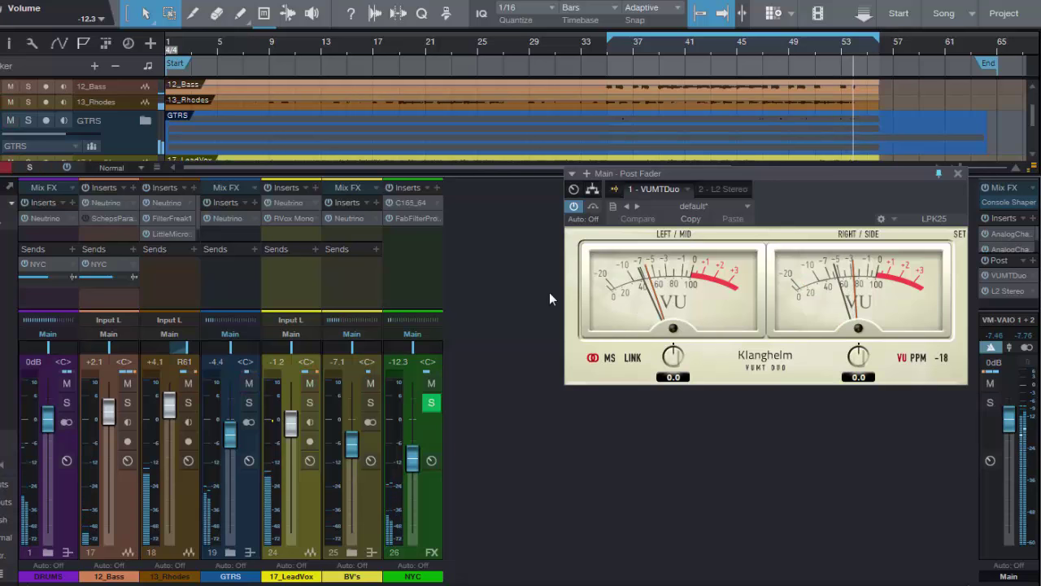
pyautogui.click(626, 51)
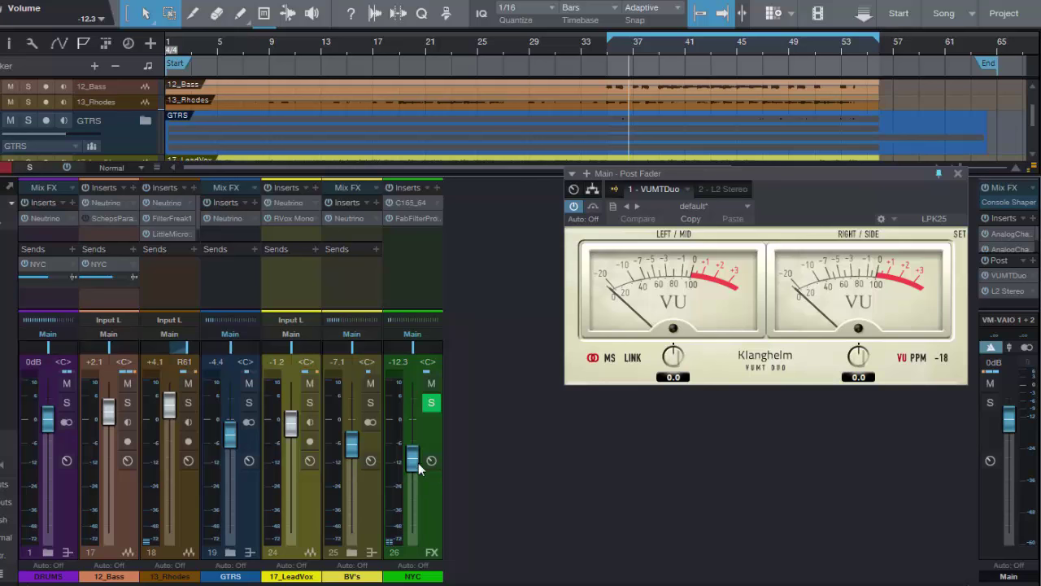
# Step: Solo DRUMS and play them with the NYC parallel compression, then stop playback
pyautogui.click(66, 403)
pyautogui.press('space')
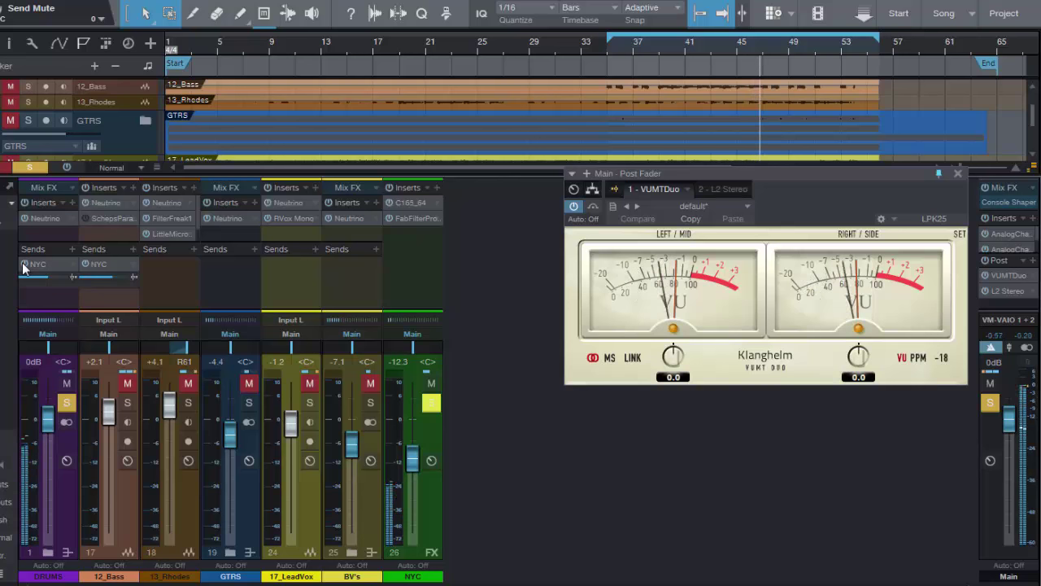
pyautogui.press('space')
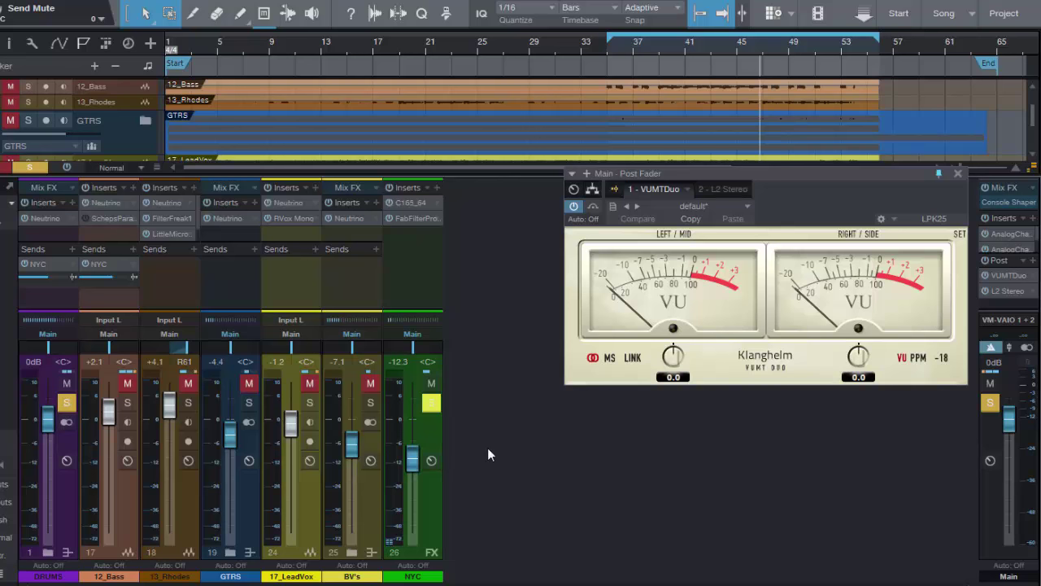
pyautogui.press('space')
pyautogui.click(409, 203)
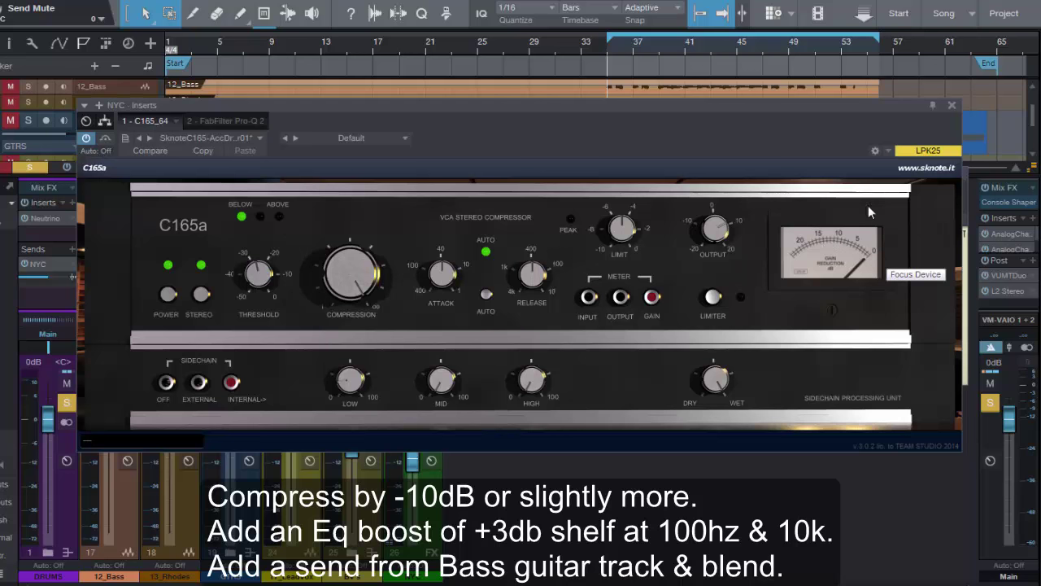
pyautogui.click(216, 120)
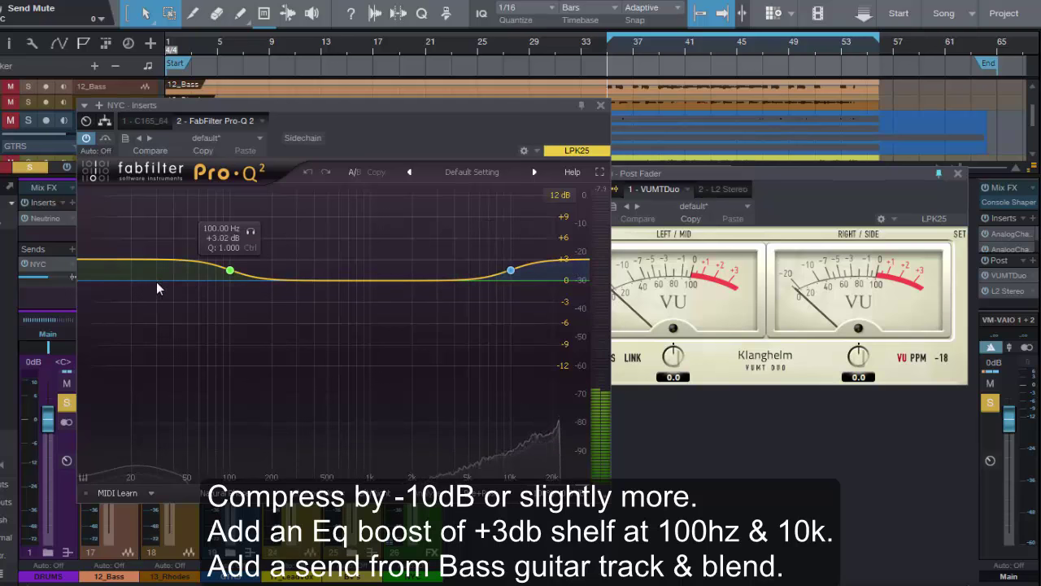
pyautogui.click(601, 104)
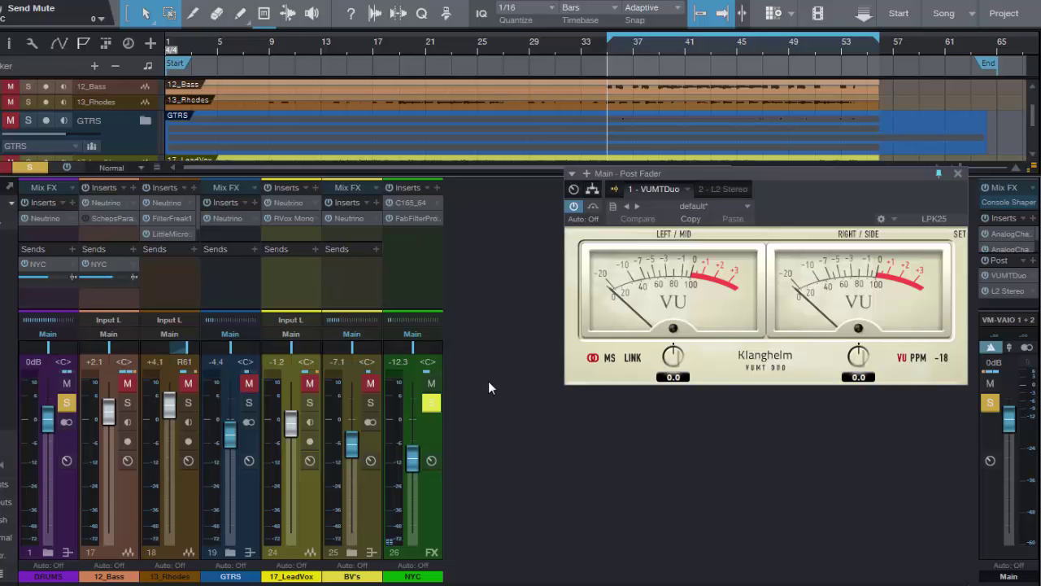
# Step: Unsolo DRUMS, play the full mix, and mute/unmute NYC twice, leaving it unmuted
pyautogui.click(67, 402)
pyautogui.press('space')
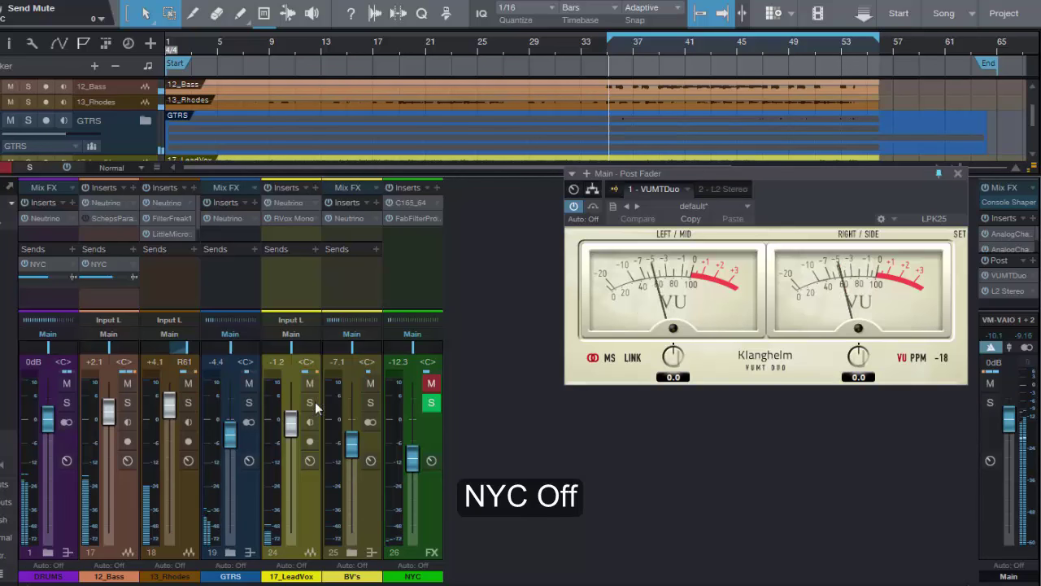
pyautogui.click(429, 384)
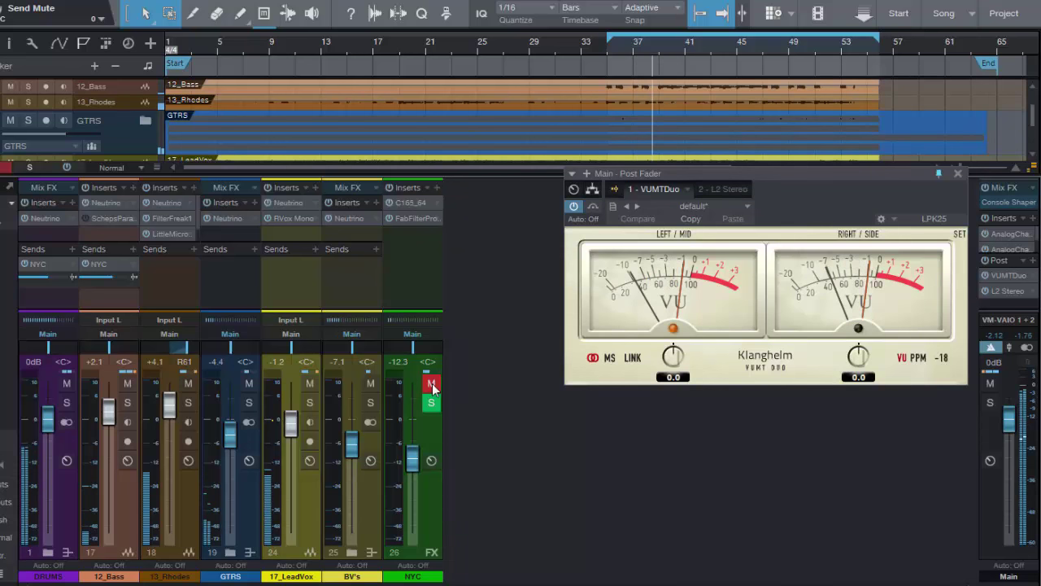
pyautogui.click(432, 384)
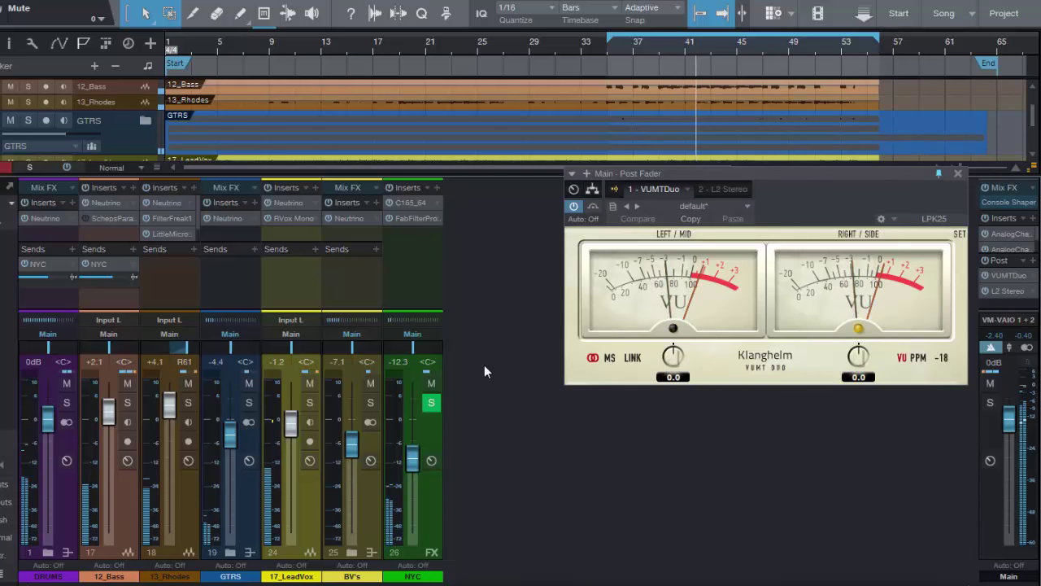
pyautogui.click(431, 385)
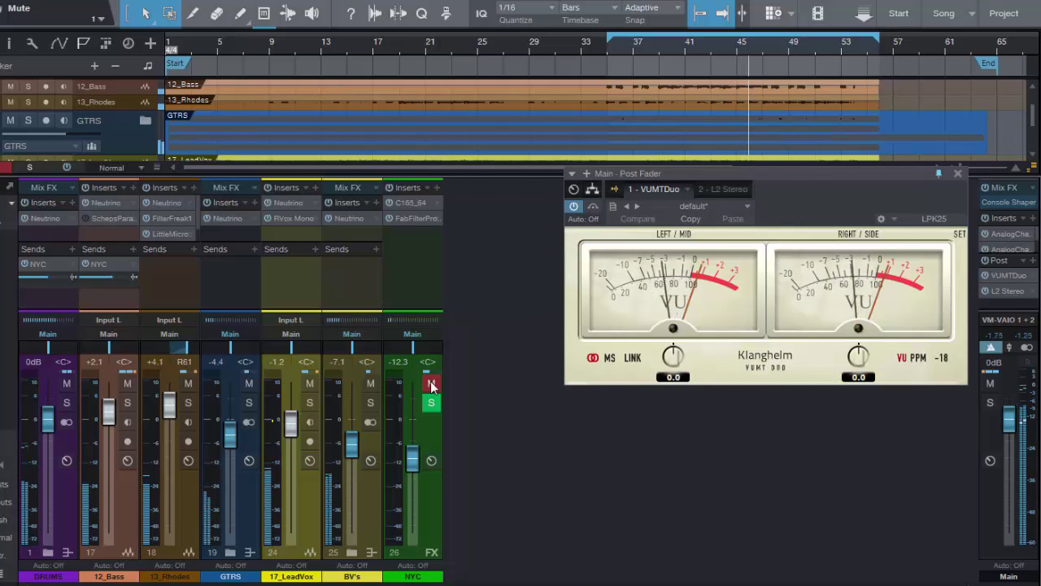
pyautogui.click(431, 384)
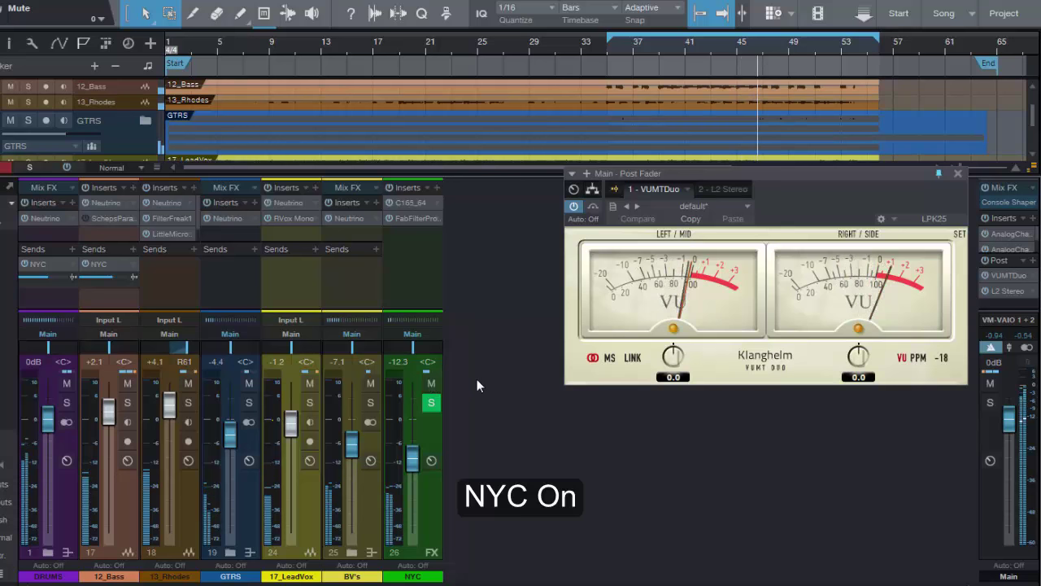